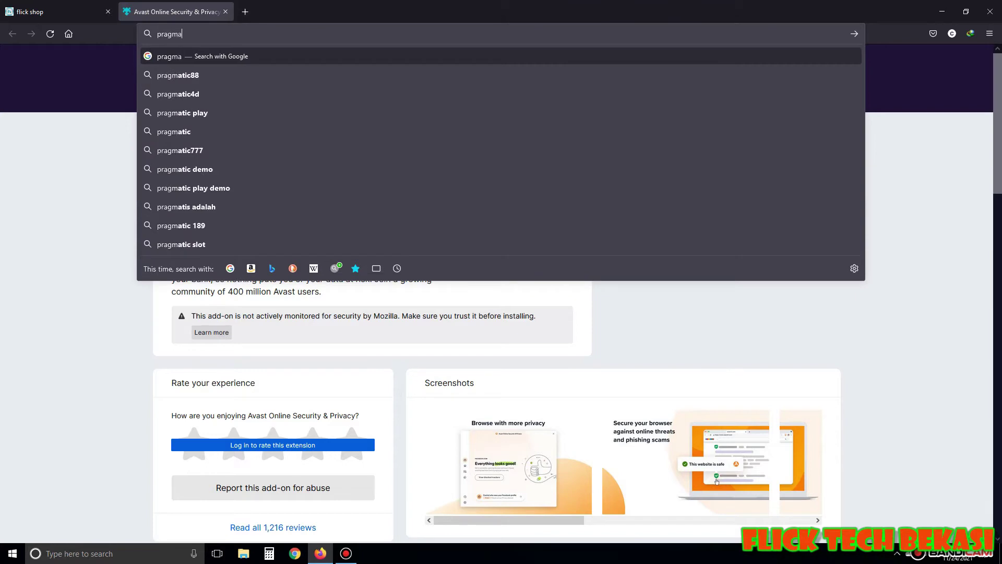
Step: Go to pragmafix.org and open its Updates & Downloads page
type(".org")
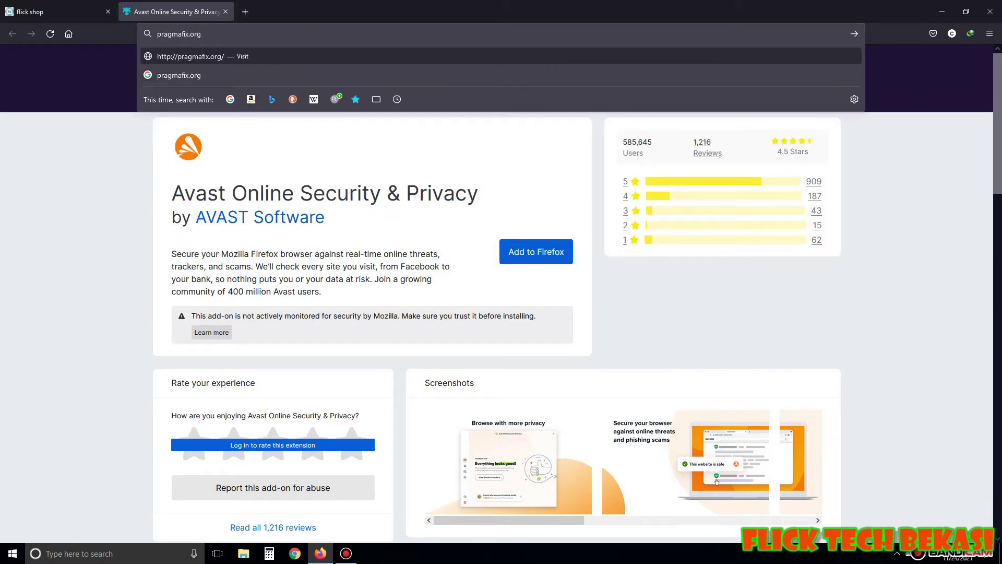
key("Return")
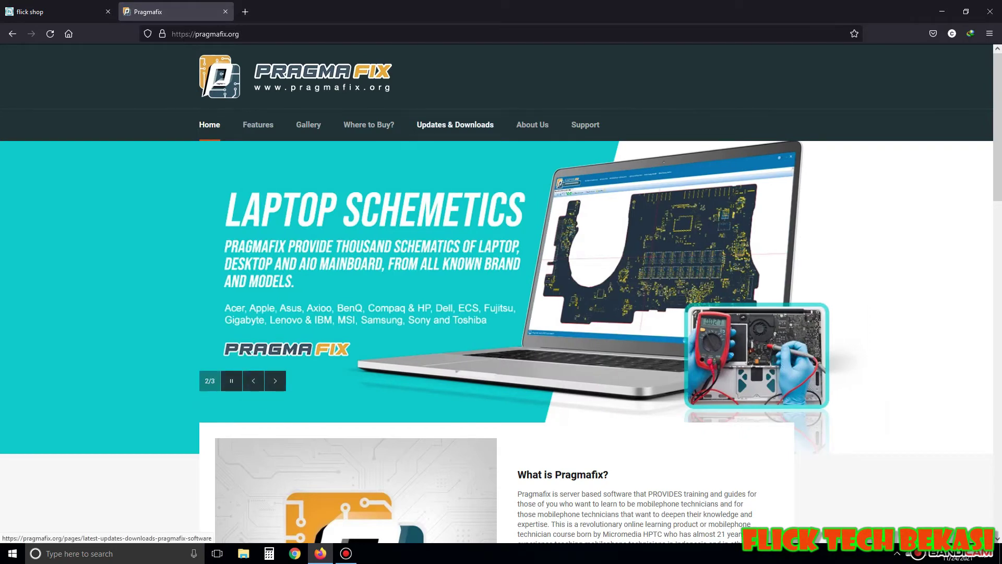
left_click(455, 125)
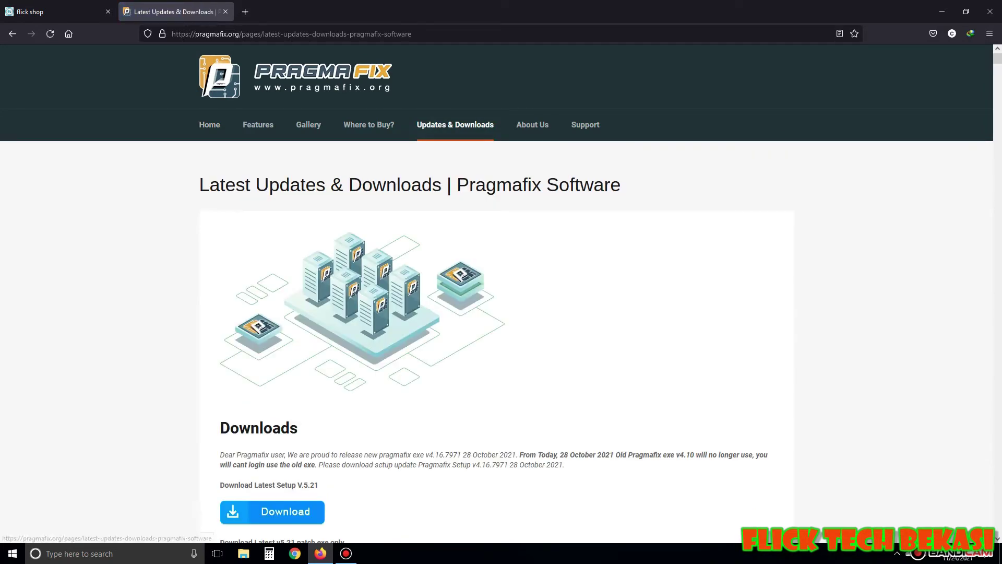
Step: Download the latest Pragmafix Setup V.5.21 archive from its MediaFire page
scroll(501, 302, "down", 3)
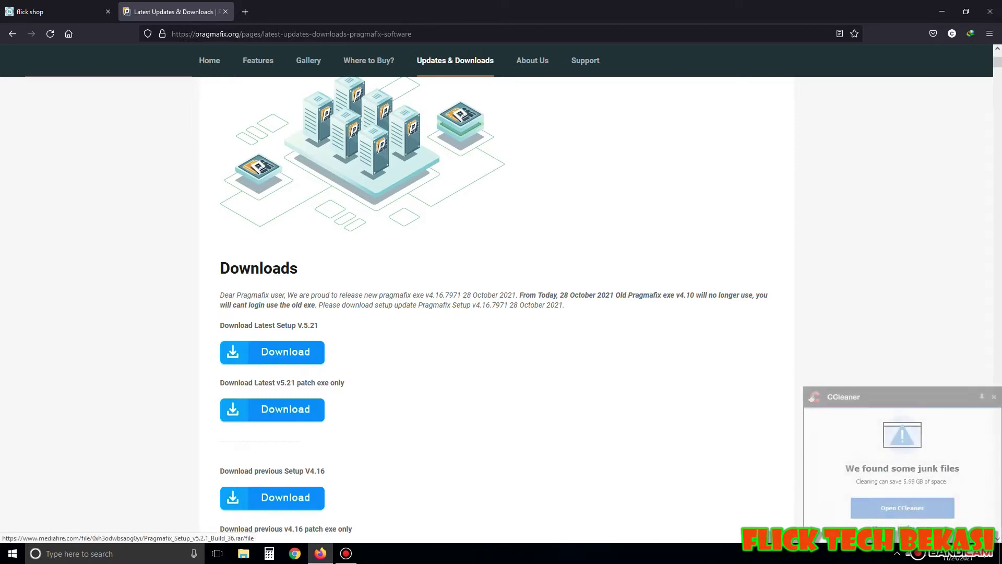
left_click(272, 352)
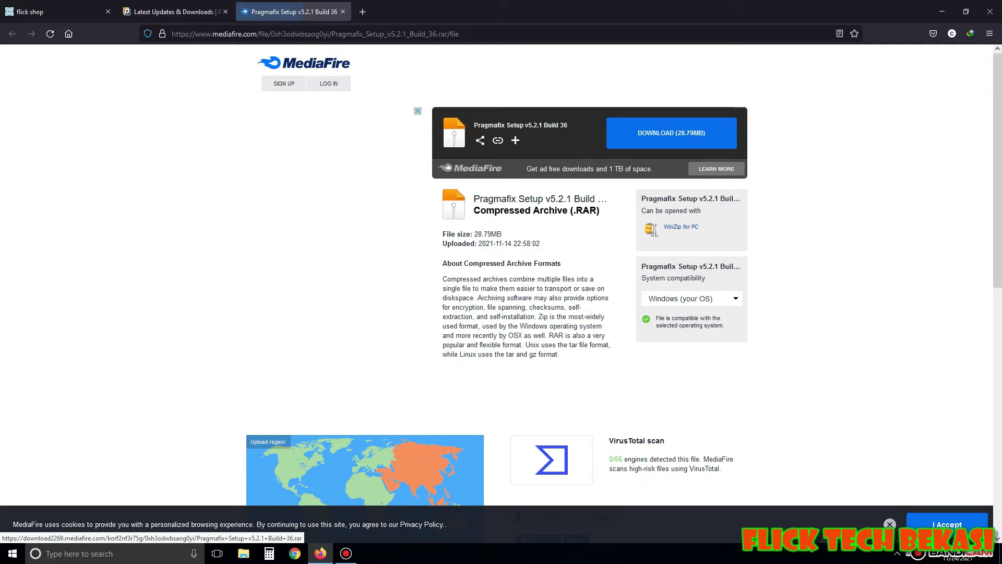
left_click(671, 133)
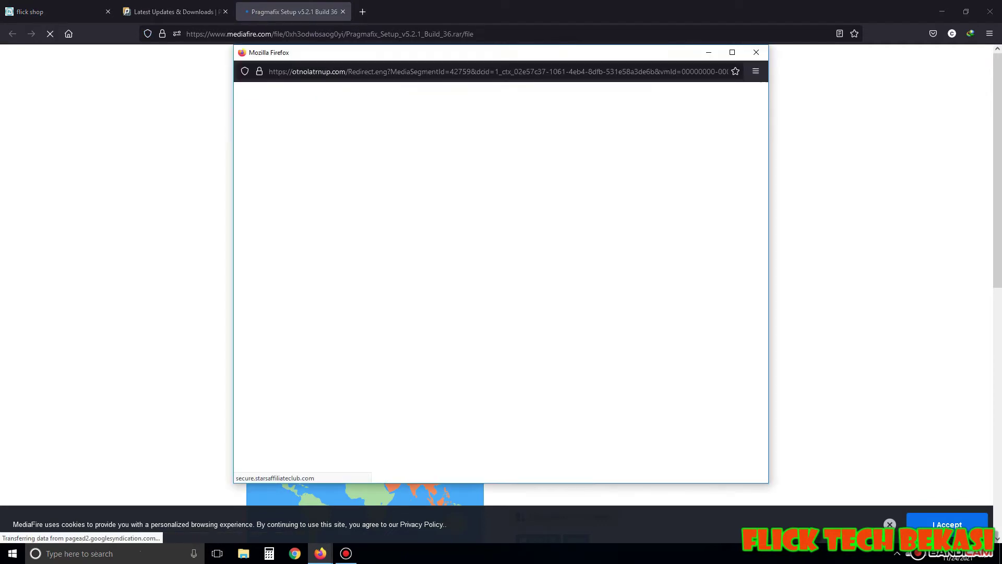
left_click(497, 323)
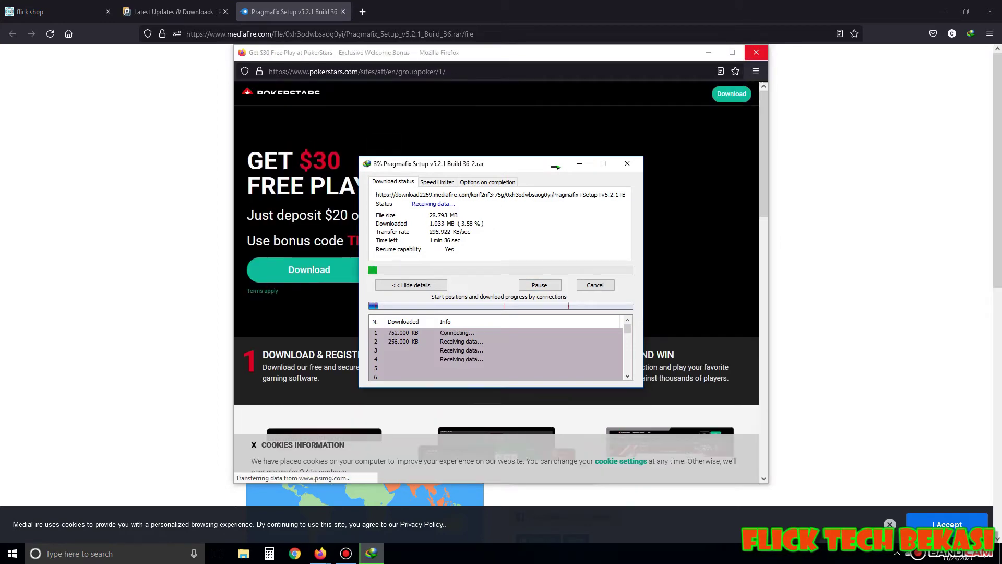
Step: Close the advertising pop-up window and exit the browser with all its open tabs
left_click(756, 52)
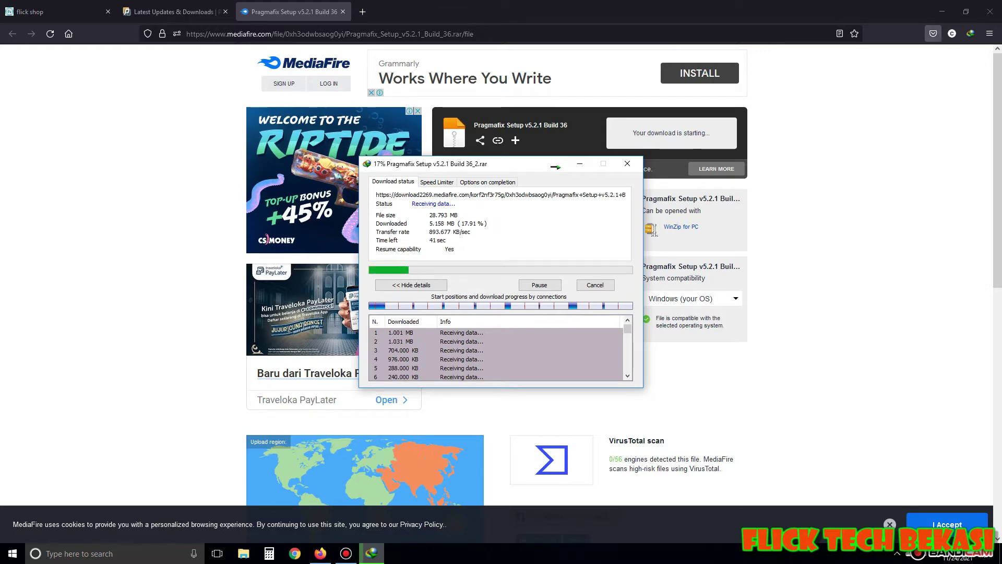
left_click(990, 11)
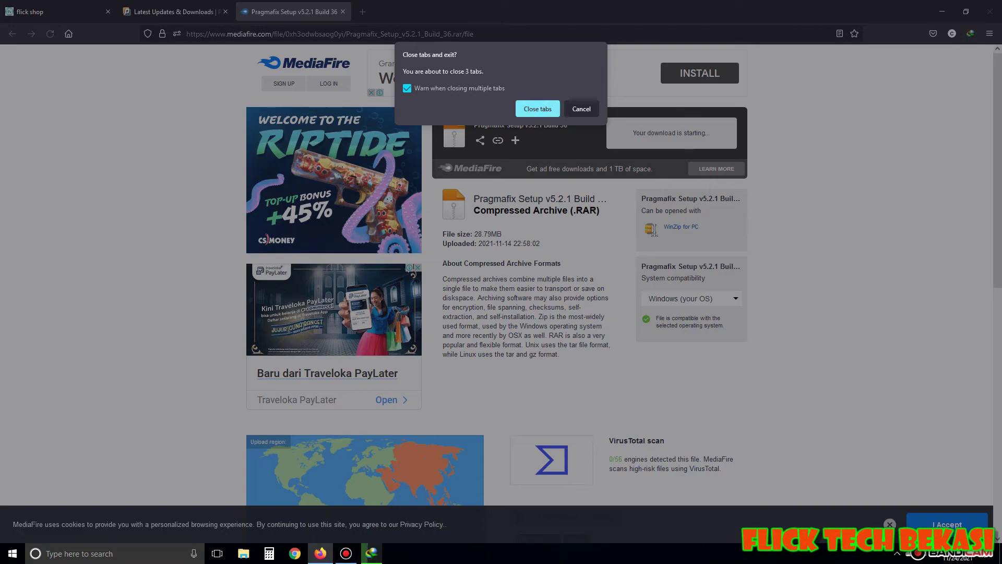
left_click(538, 108)
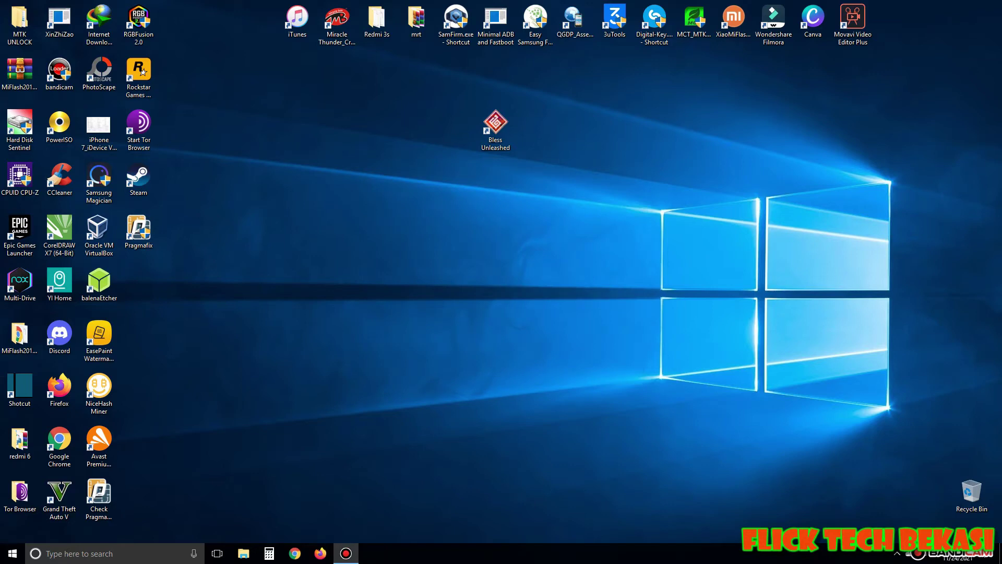
Step: Open Pragmafix Setup v5.2.1 Build 36_2.rar in the Compressed downloads folder and run Pragmafix Setup v5.2.1 Build 36.exe from it
left_click(244, 553)
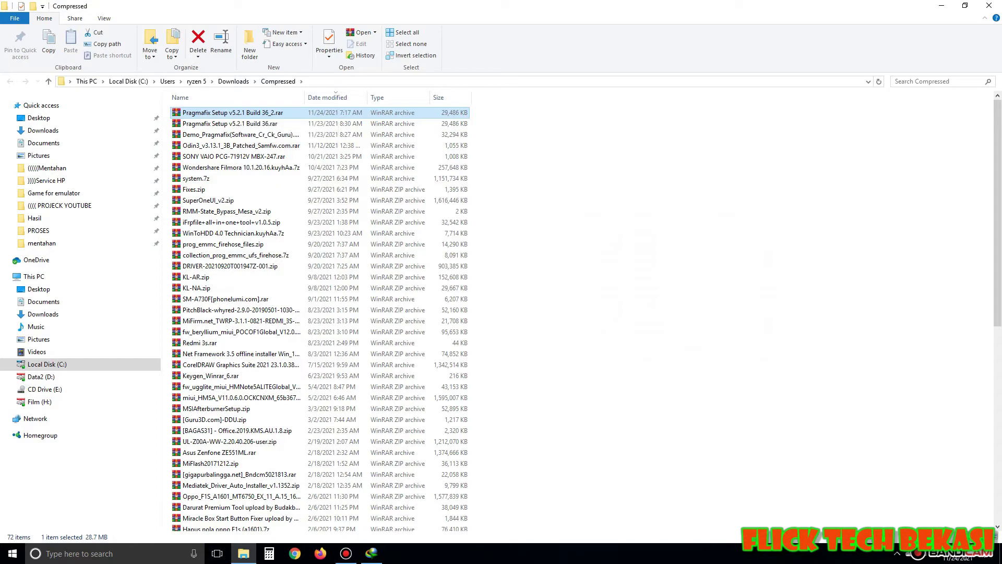
right_click(202, 115)
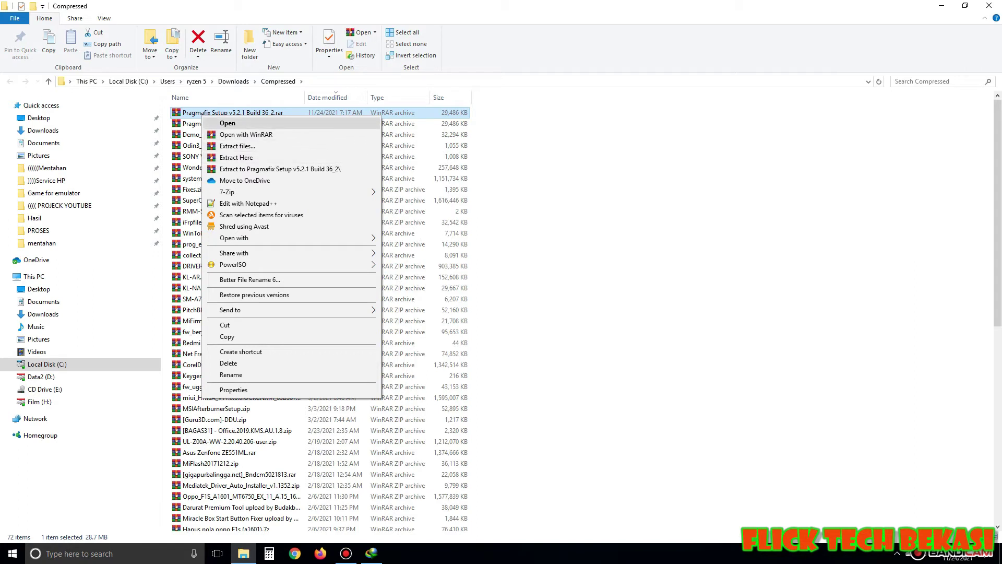
key("Return")
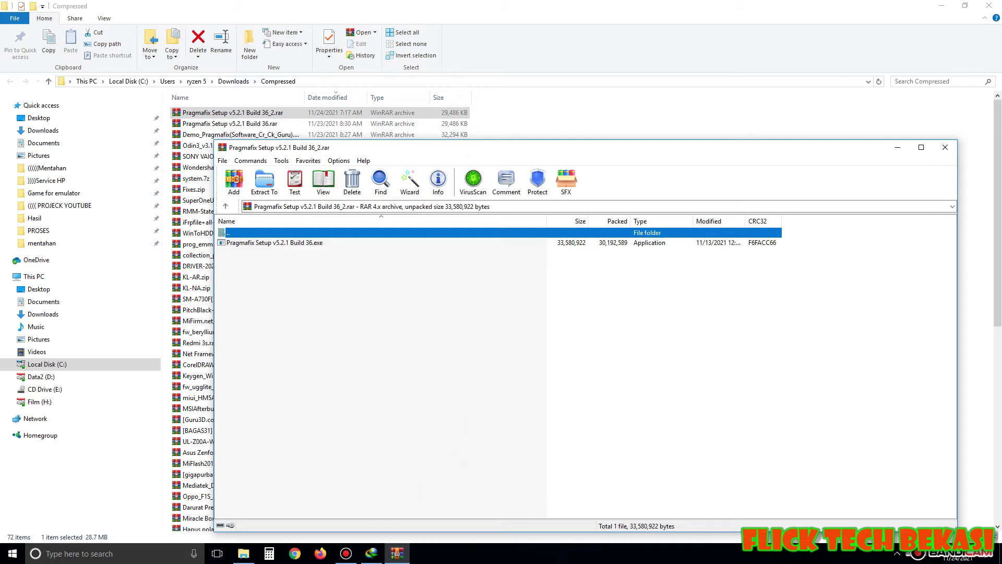
left_click(274, 243)
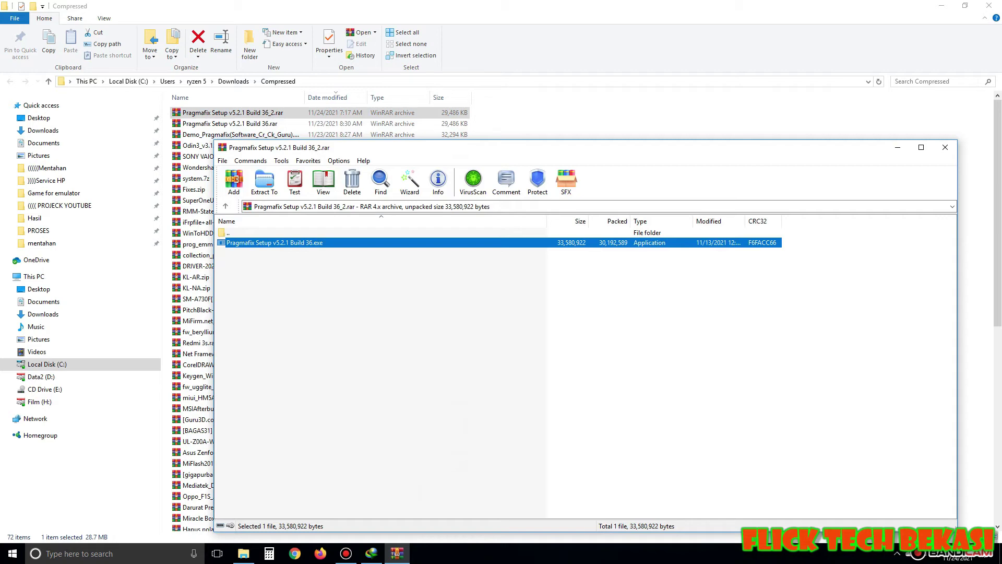
left_click(275, 243)
left_click(376, 293)
double_click(274, 243)
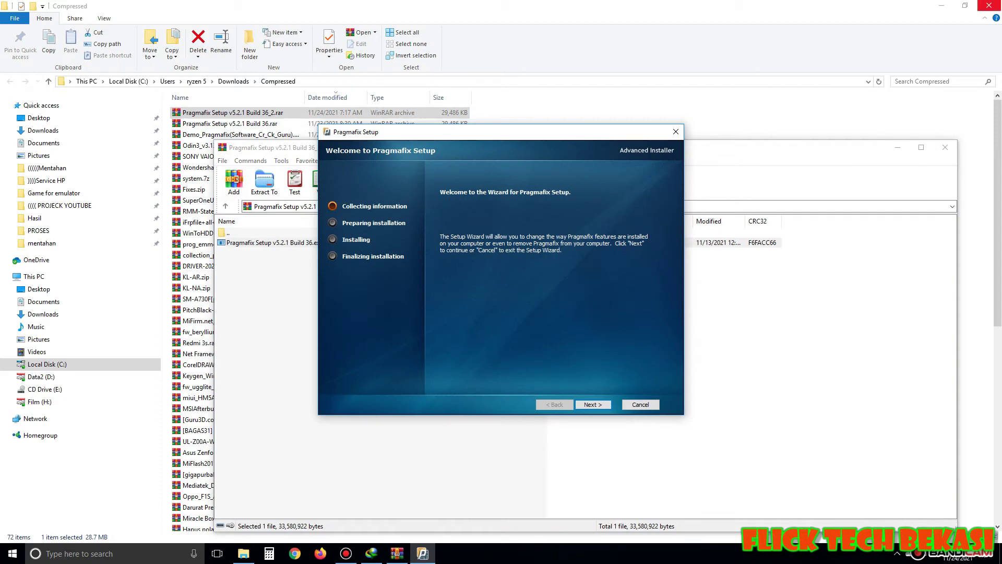
Step: Close the file explorer, archive and download manager windows, keeping the Pragmafix setup wizard open
left_click(989, 6)
left_click(945, 147)
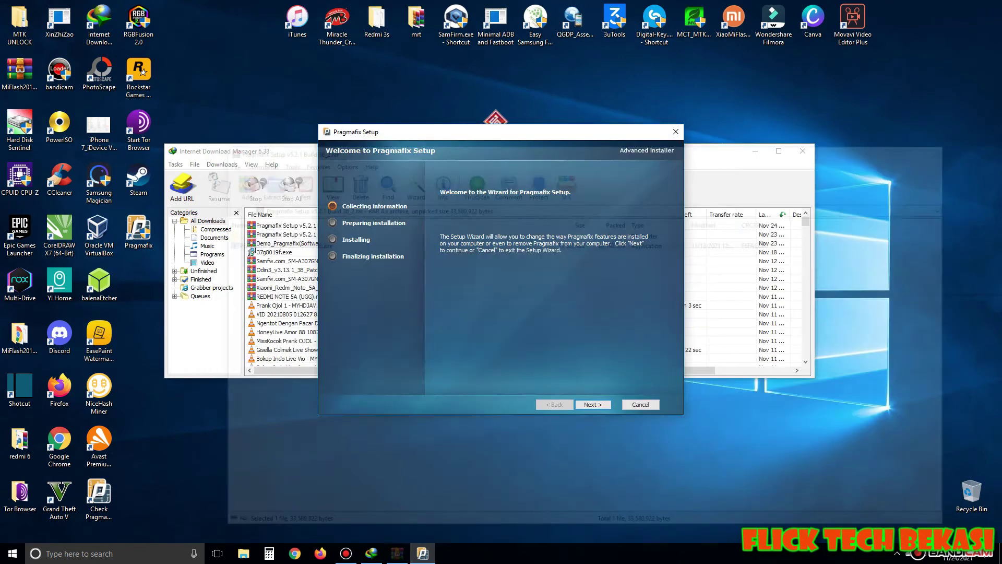
left_click(804, 151)
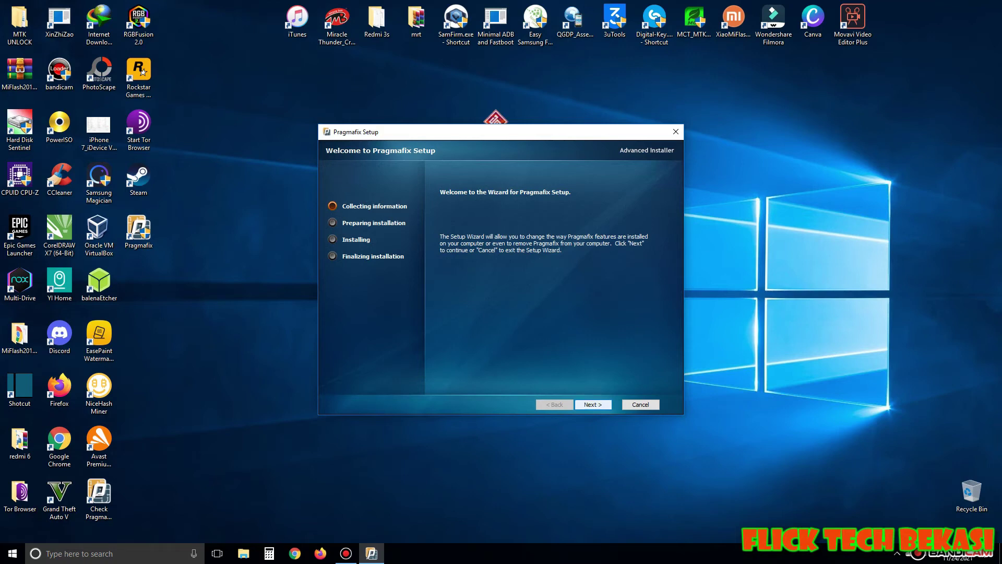
Step: Run the Pragmafix setup wizard with the Modify option and the default MainFeature selection, and finish the installation
left_click(593, 405)
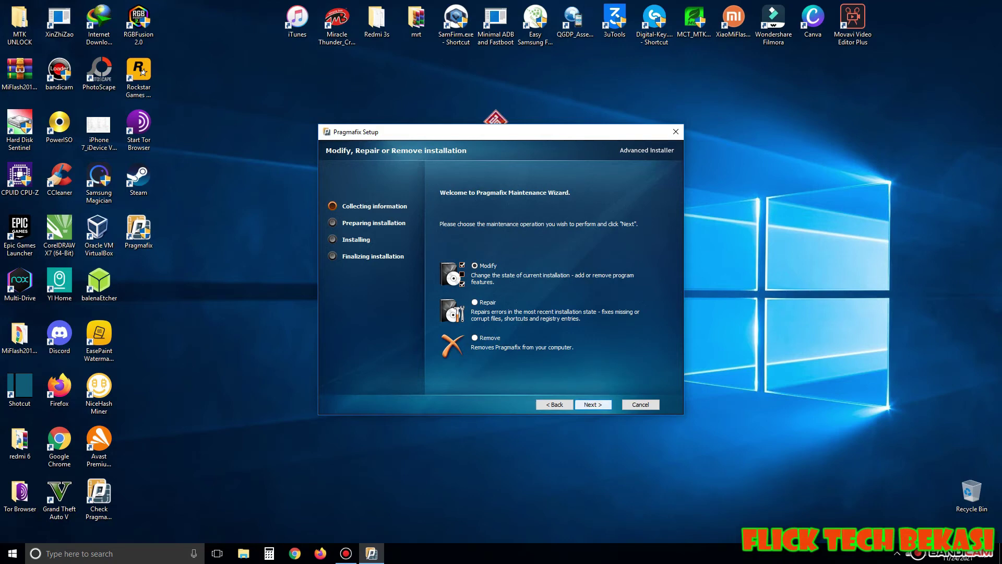
key("Return")
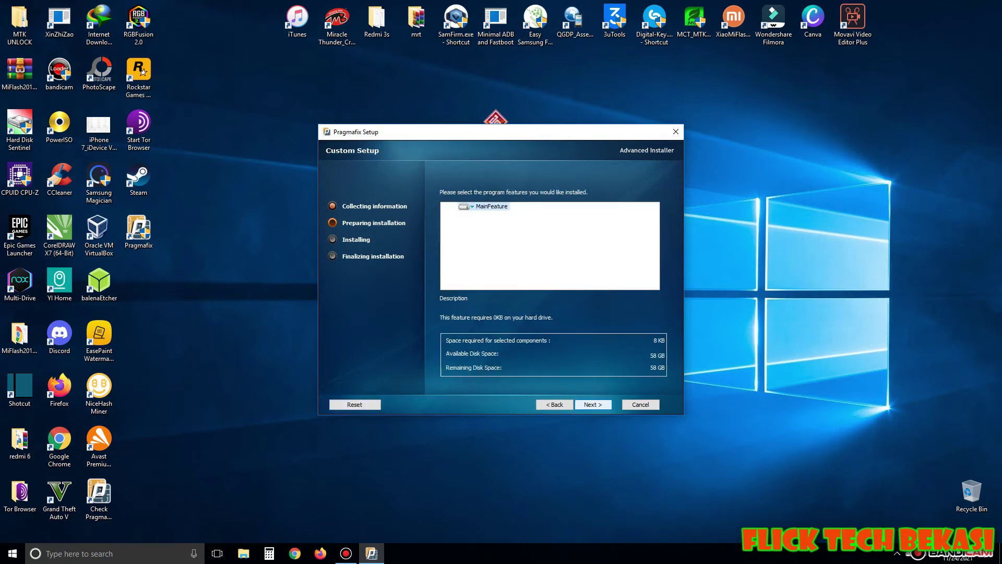
key("Return")
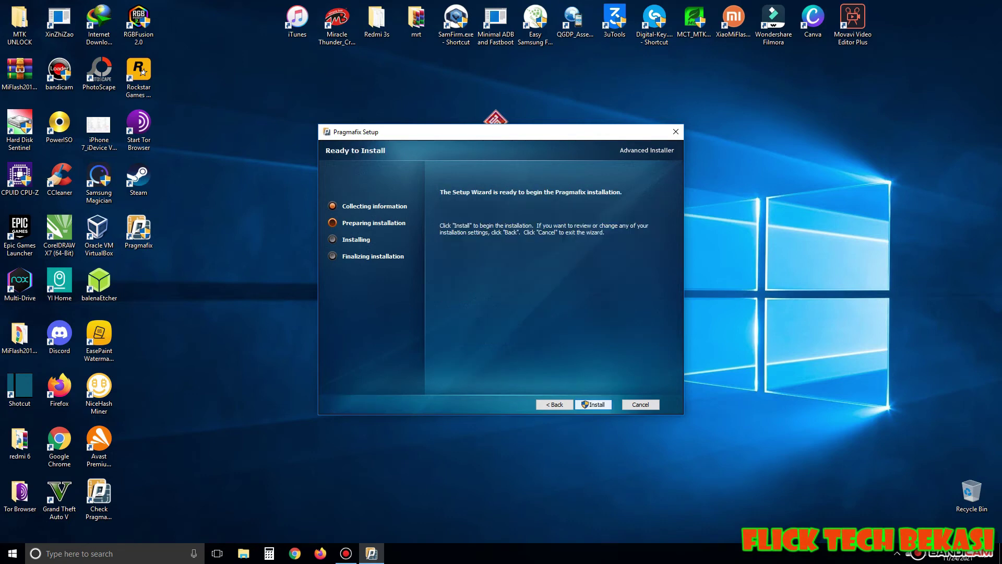
key("Return")
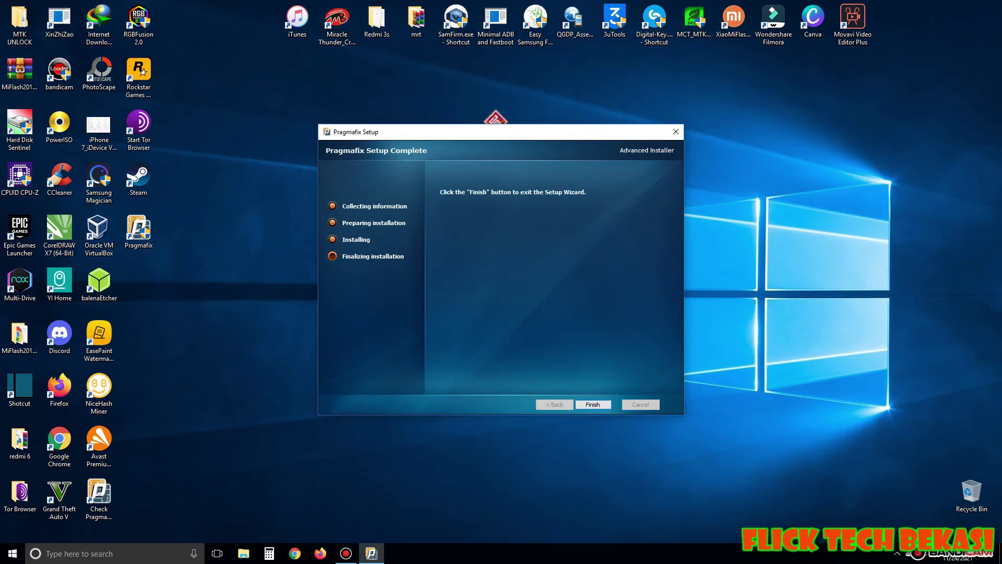
key("Return")
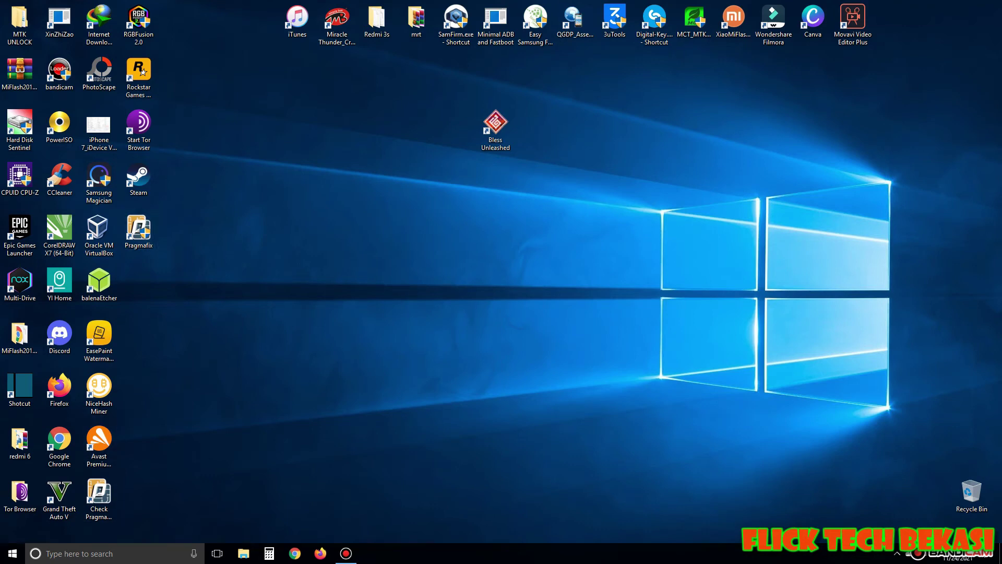
Step: Move the Check Pragmafix Update desktop shortcut next to the Pragmafix shortcut
left_click(100, 498)
left_click(151, 496)
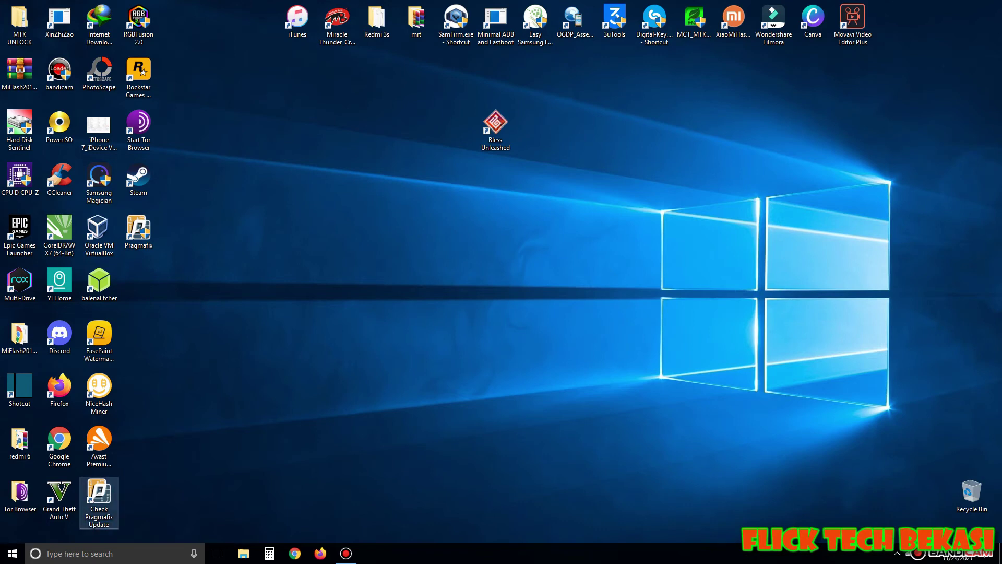
left_click_drag(99, 493, 180, 232)
left_click(139, 229)
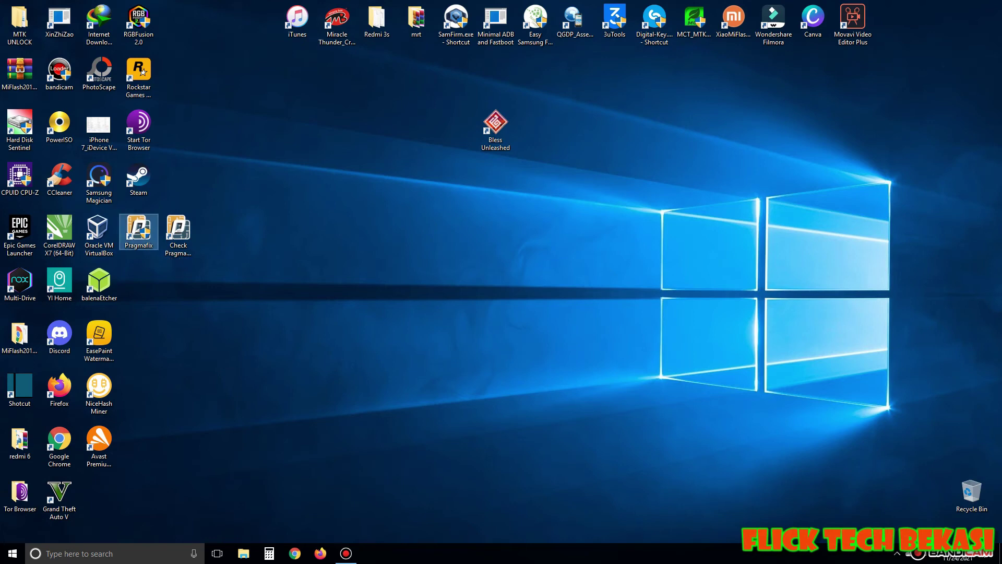
Step: Run Check Pragmafix Update to look for a newer version, and dismiss its result dialog
left_click(178, 232)
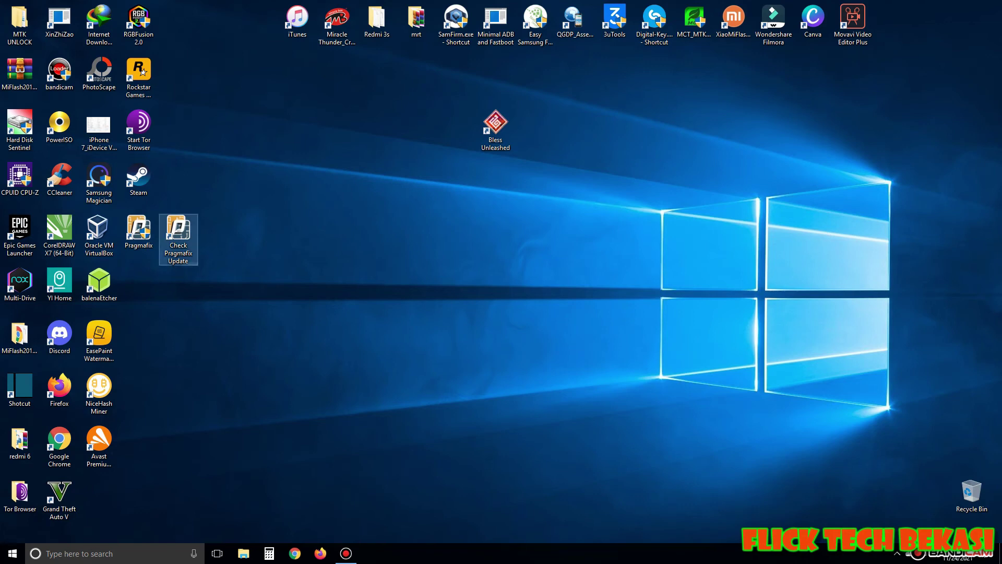
double_click(178, 232)
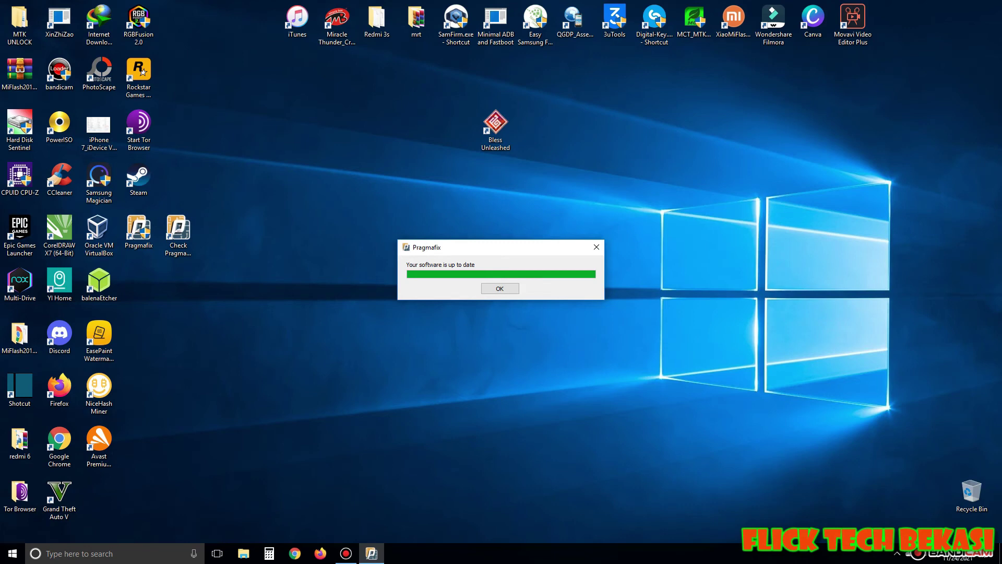
left_click(500, 289)
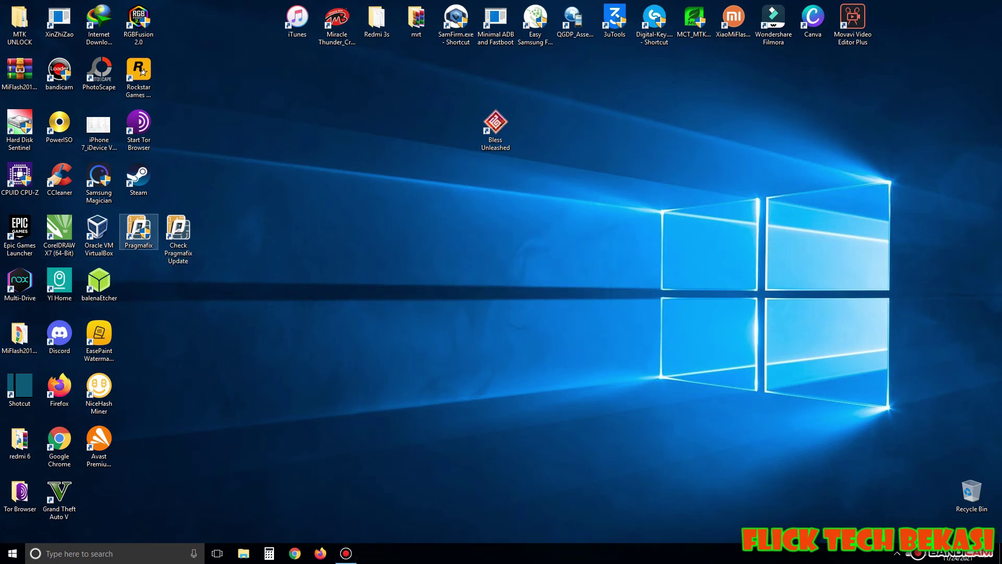
Step: Launch Pragmafix from its desktop shortcut to open the login window
left_click(138, 232)
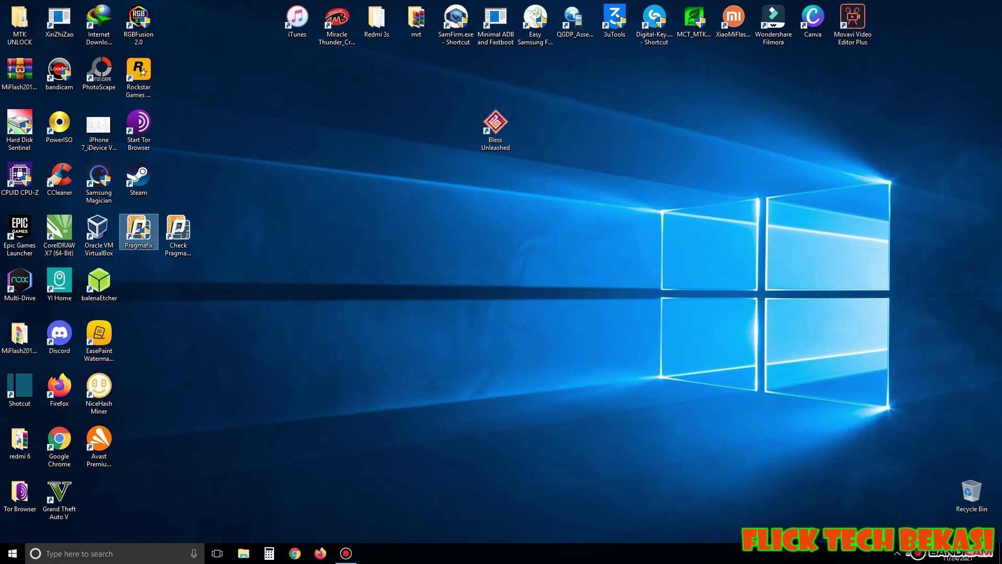
key("Return")
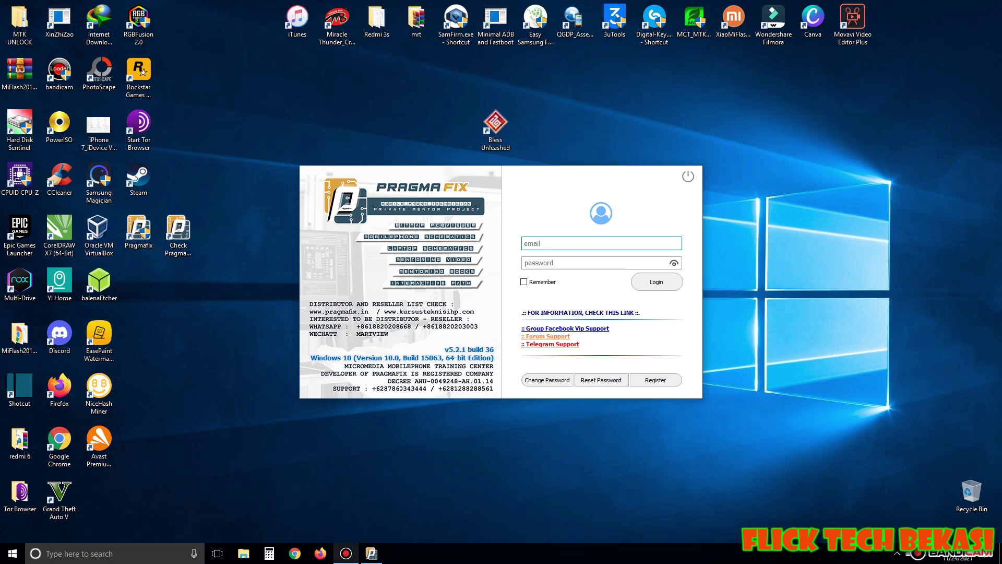
left_click(346, 554)
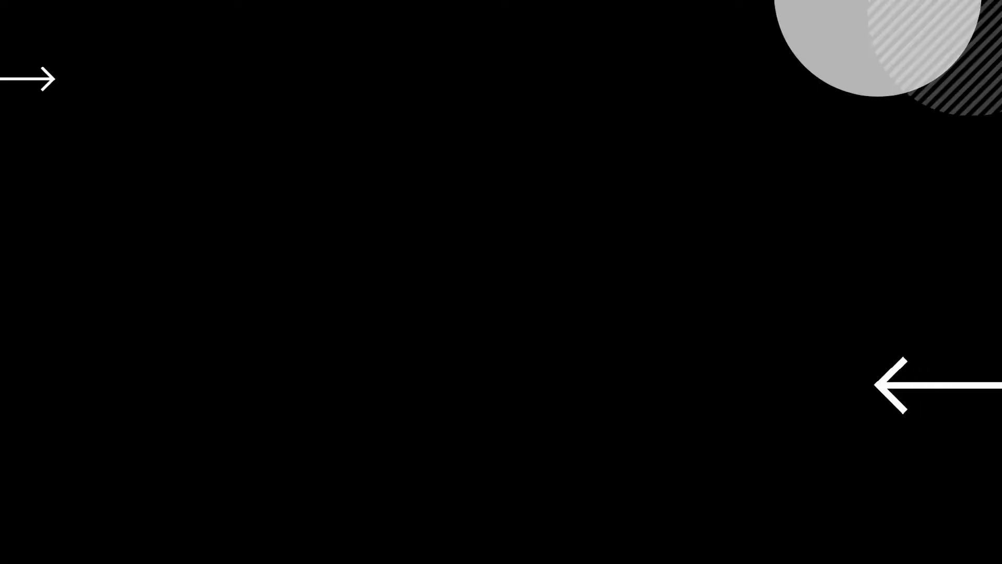